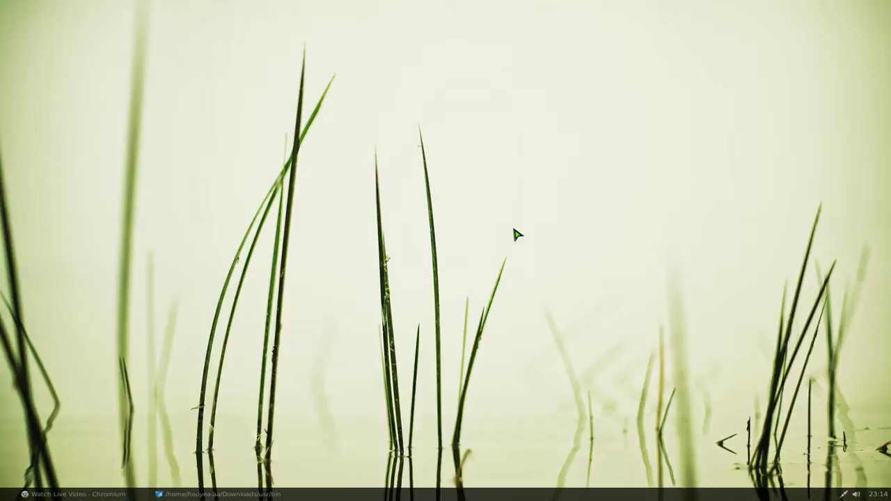
# - Execute jtv-downloader from the Downloads/usr/bin folder in the file manager and minimize the file manager
pyautogui.click(240, 494)
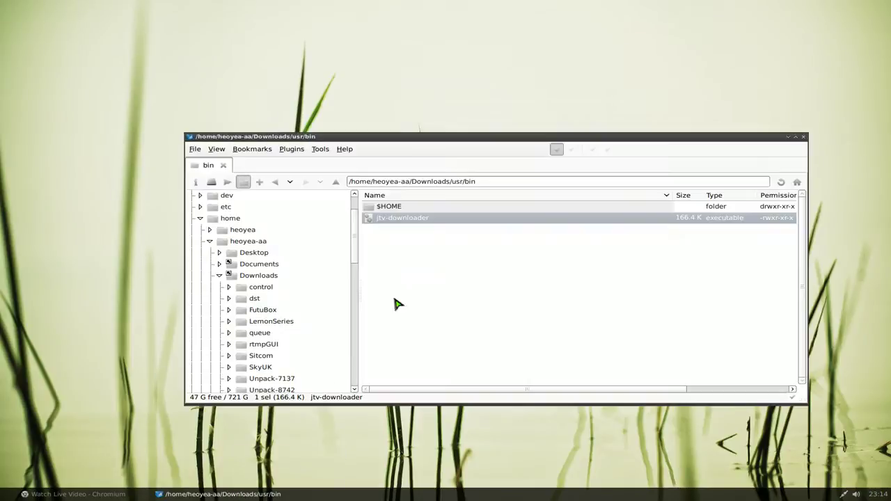
pyautogui.click(413, 291)
pyautogui.rightClick(420, 218)
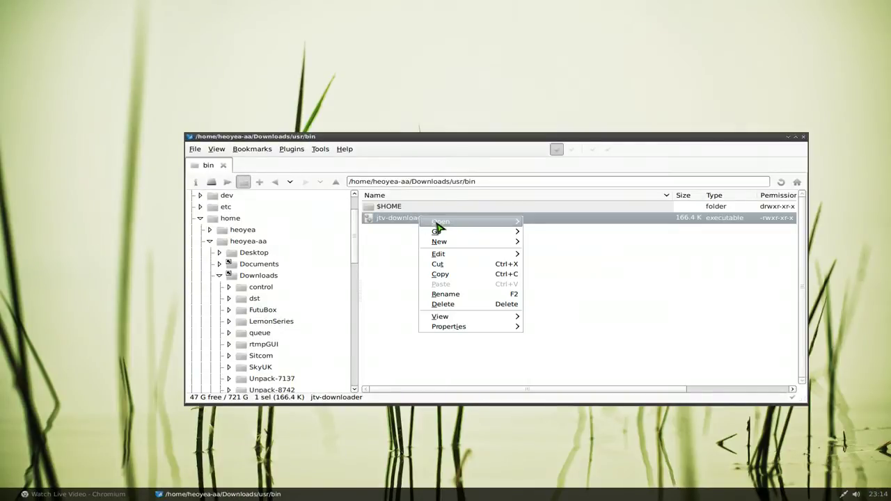
pyautogui.moveTo(440, 224)
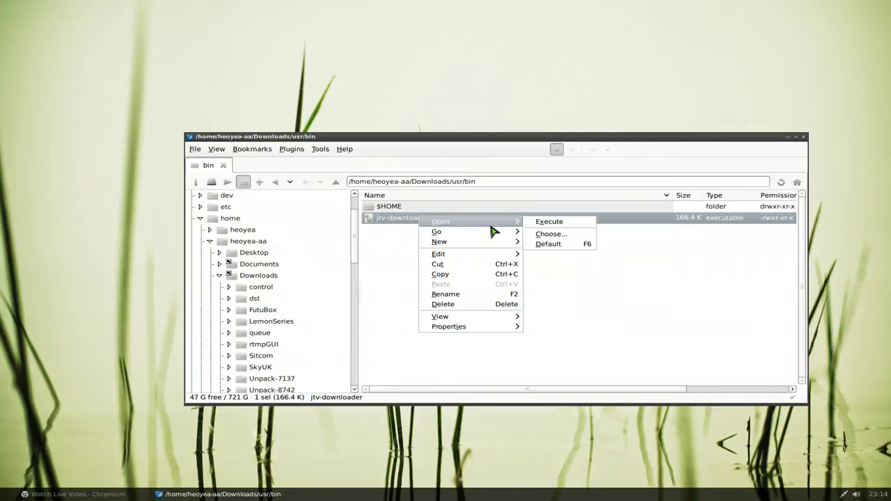
pyautogui.click(535, 221)
pyautogui.click(788, 137)
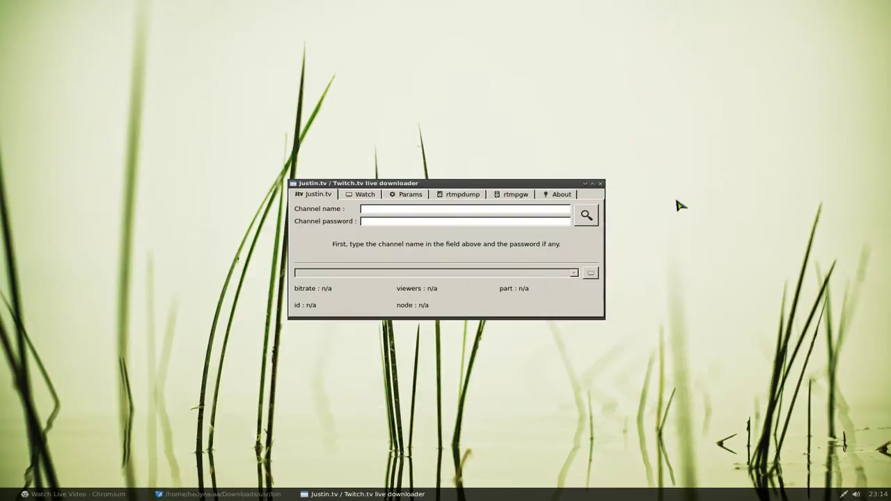
# - Enlarge the Justin.tv / Twitch.tv live downloader window and move it higher on the desktop
pyautogui.moveTo(647, 312); pyautogui.dragTo(690, 411)
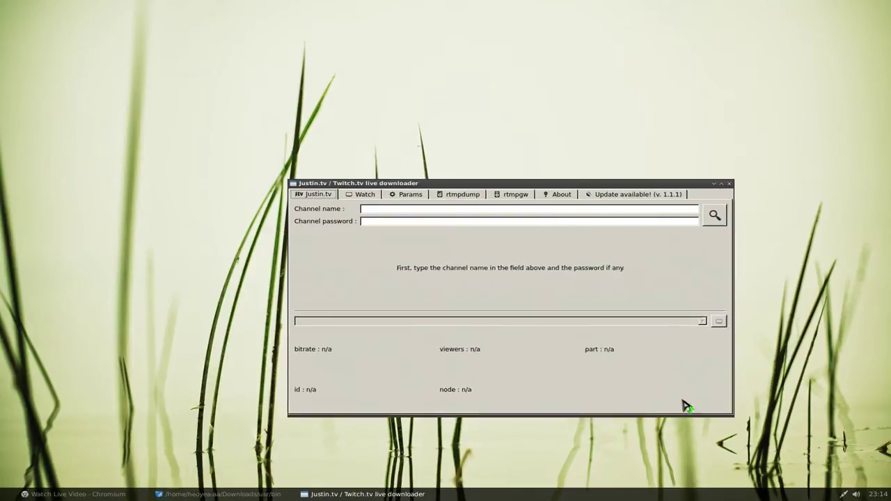
pyautogui.moveTo(638, 184); pyautogui.dragTo(594, 132)
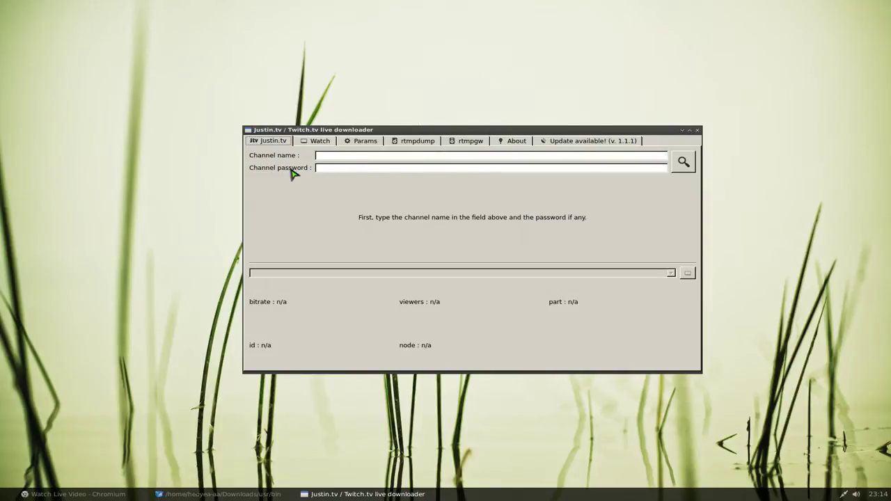
pyautogui.click(355, 157)
# - Switch to Chromium and list all live News & Events channels on Justin.tv
pyautogui.click(105, 495)
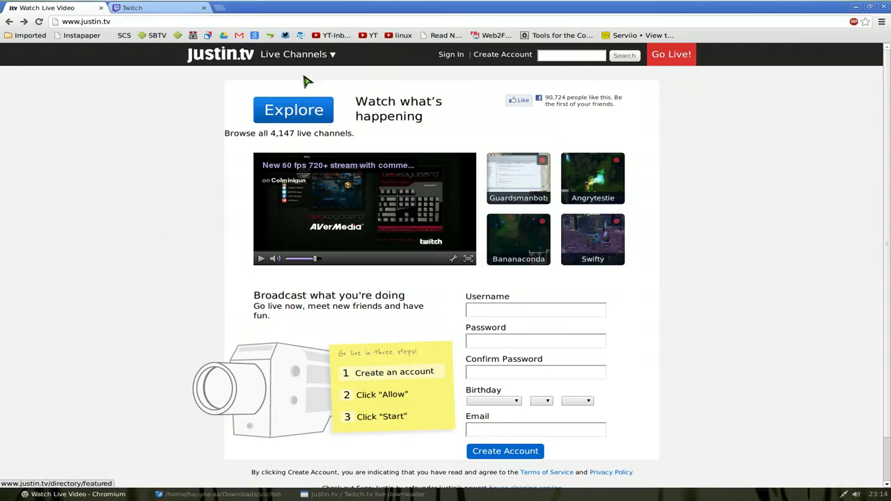
pyautogui.click(311, 56)
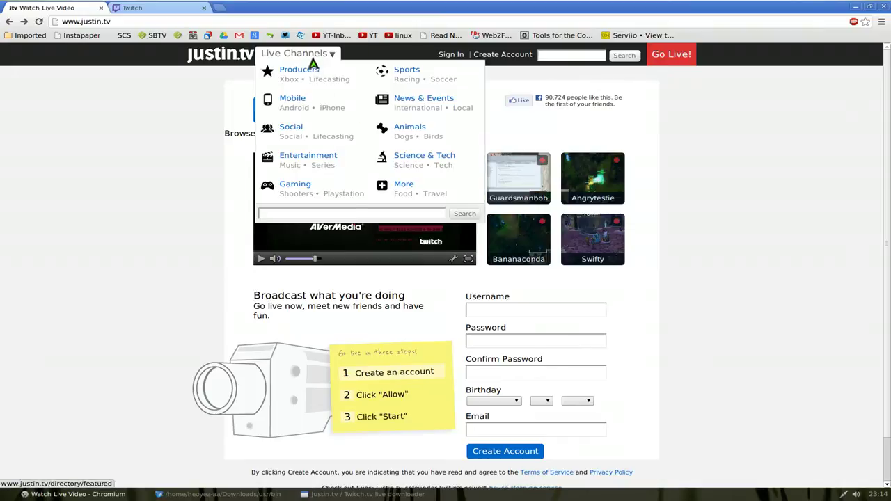
pyautogui.click(410, 113)
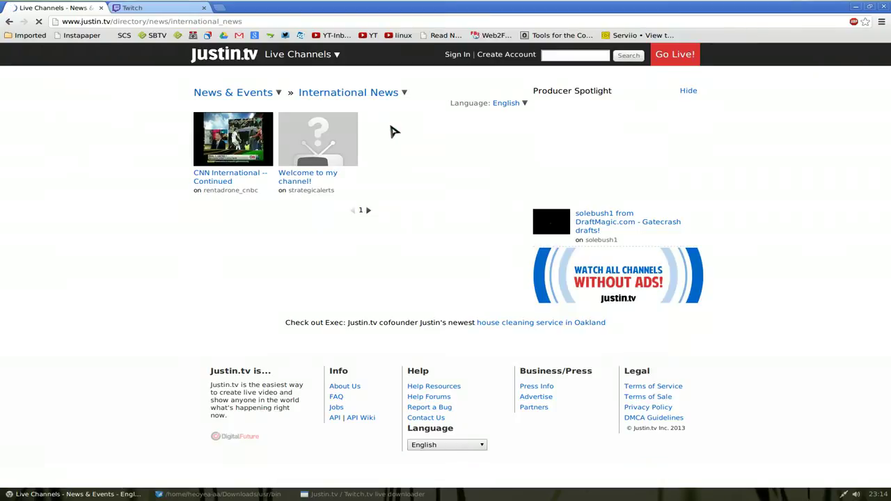
pyautogui.click(253, 97)
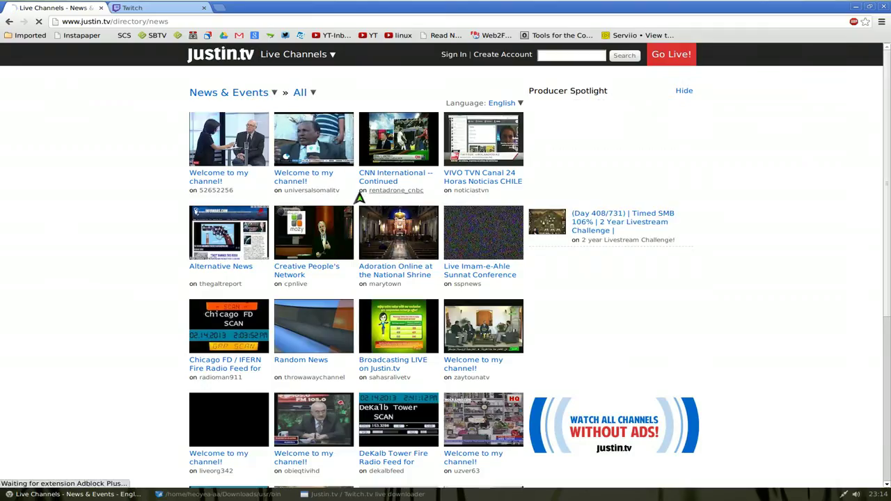
# - Open the universalsomalitv channel in a new tab and copy the channel name from its web address
pyautogui.middleClick(282, 179)
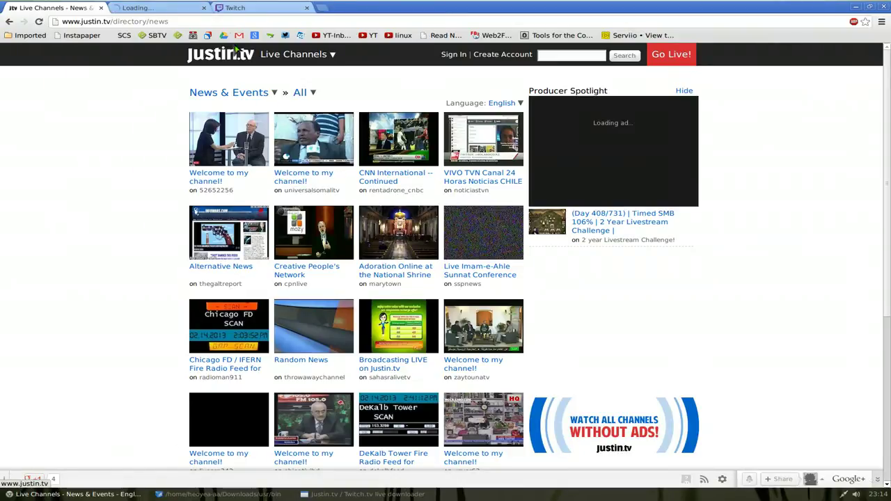
pyautogui.click(185, 8)
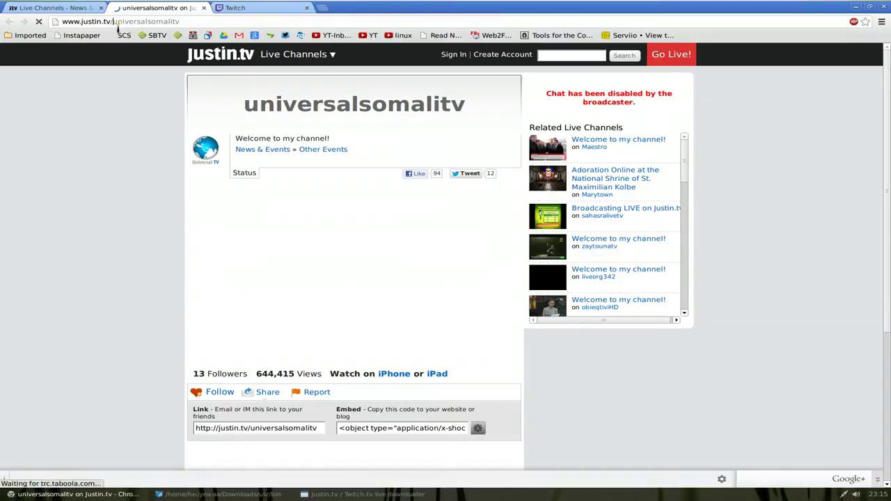
pyautogui.moveTo(113, 22); pyautogui.dragTo(176, 23)
pyautogui.rightClick(174, 23)
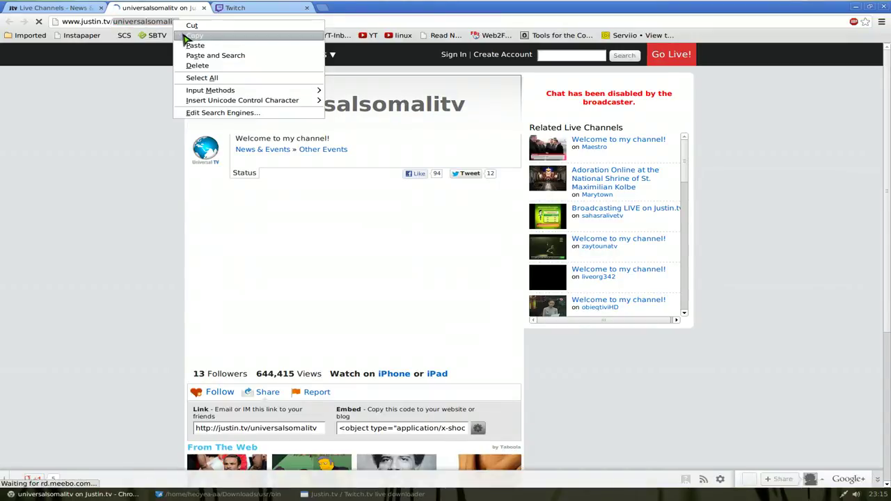
pyautogui.click(188, 33)
# - Bring the live downloader to the front, close the channel's browser tab and minimize Chromium
pyautogui.click(368, 492)
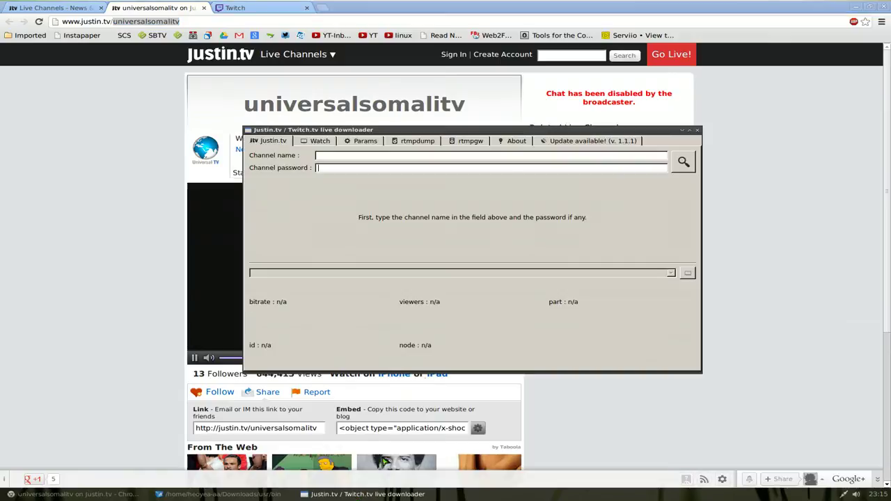
pyautogui.moveTo(513, 137); pyautogui.dragTo(665, 189)
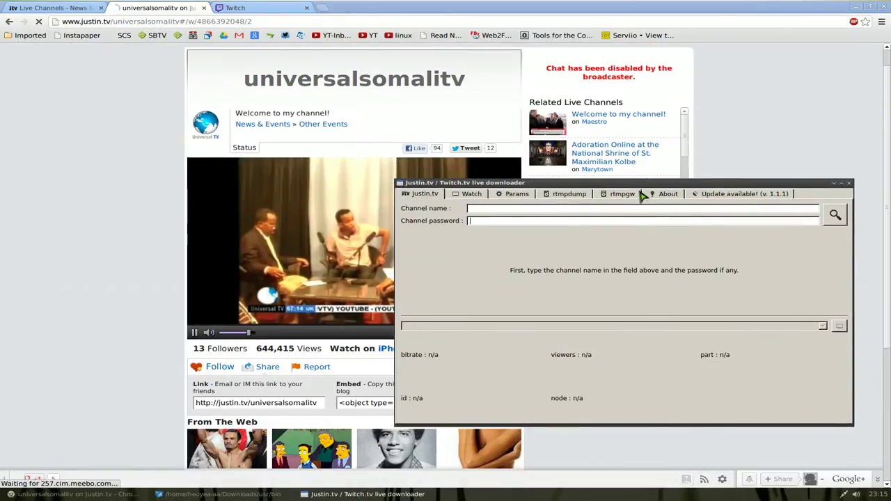
pyautogui.middleClick(154, 8)
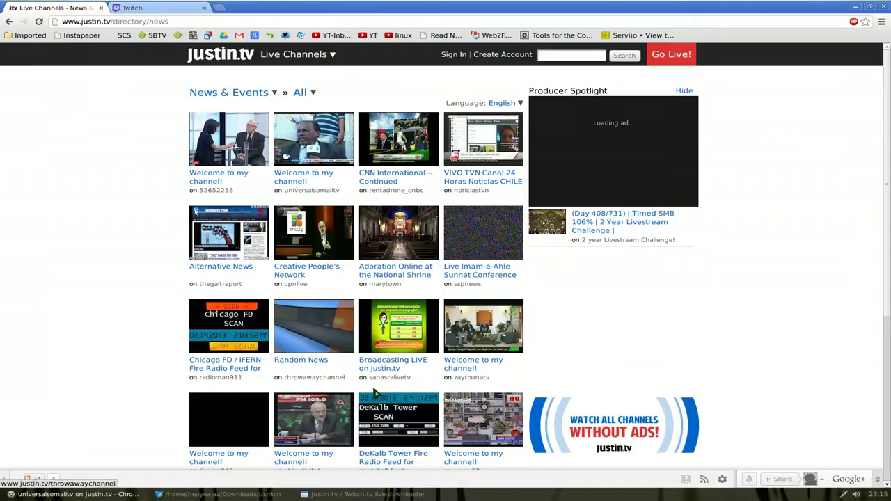
pyautogui.hotkey('alt', 'Tab')
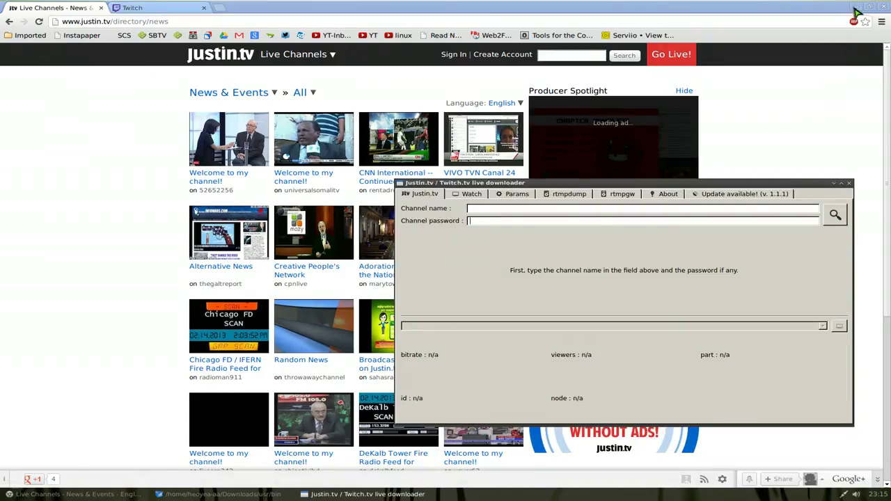
pyautogui.click(856, 7)
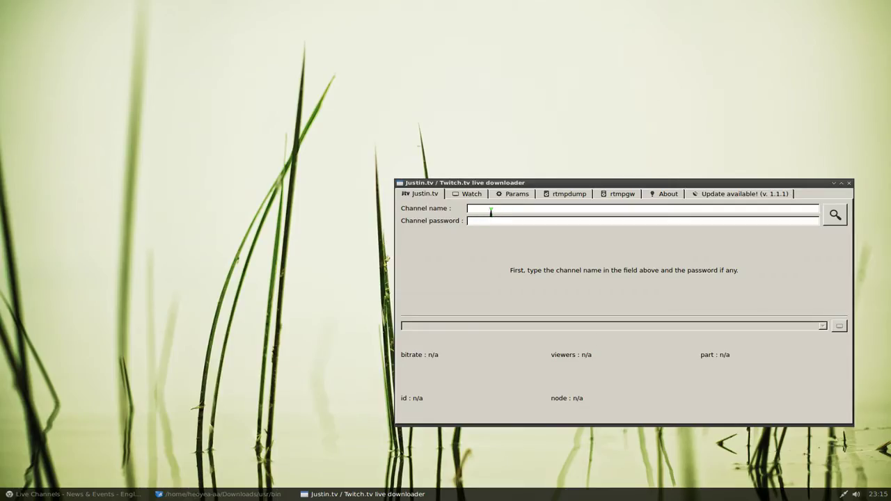
# - Paste universalsomalitv as the channel name, search for its streams and move the downloader nearer the desktop's centre
pyautogui.hotkey('ctrl', 'v')
pyautogui.click(838, 218)
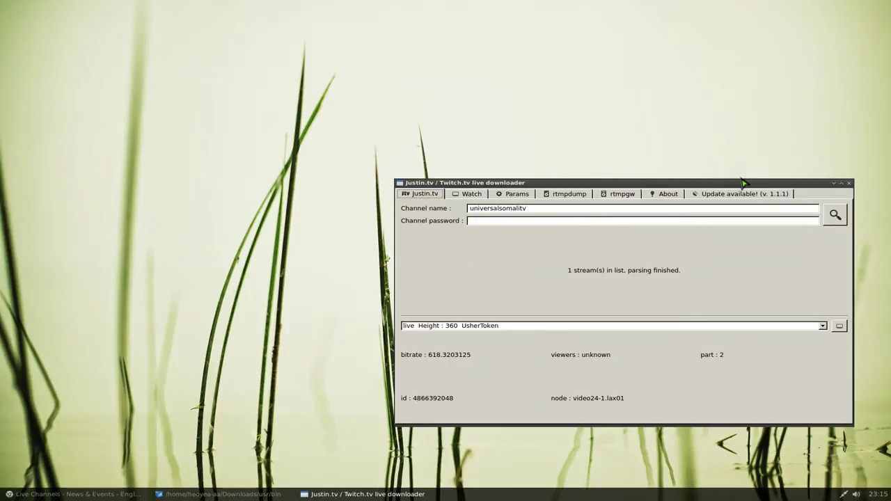
pyautogui.moveTo(739, 184); pyautogui.dragTo(594, 143)
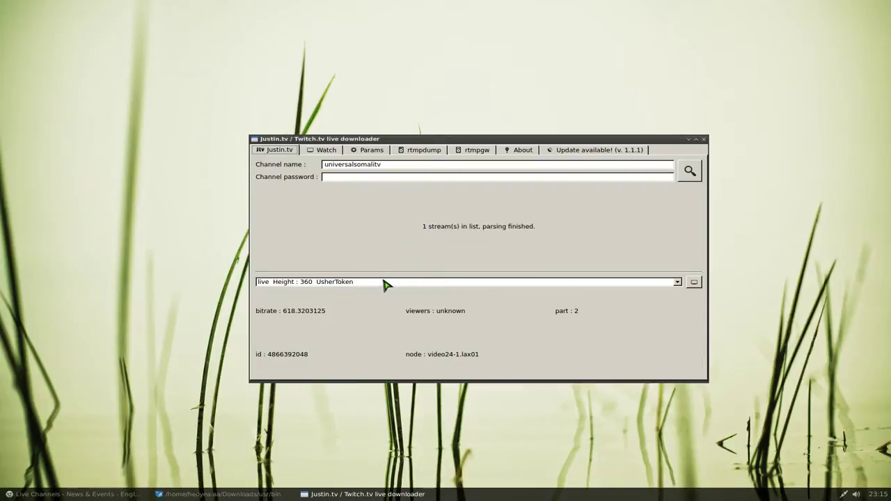
# - Inspect the available streams of the channel and keep the live Height : 360 stream selected
pyautogui.click(324, 282)
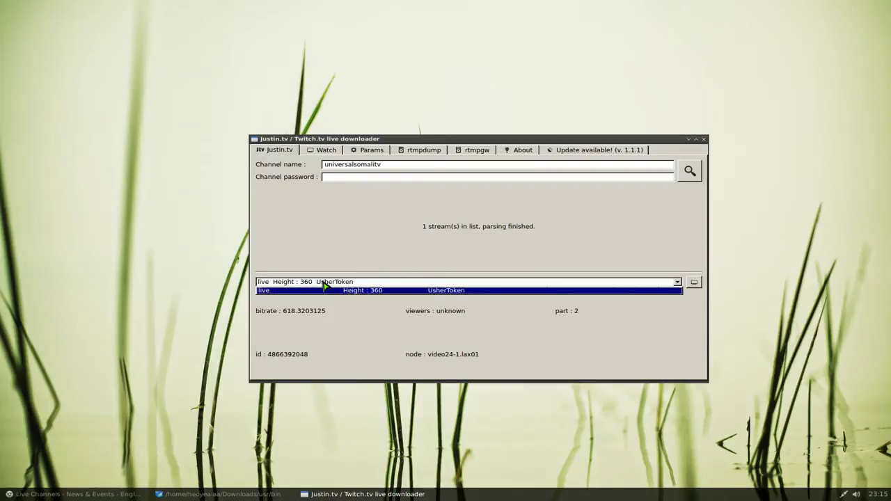
pyautogui.click(323, 282)
pyautogui.click(323, 282)
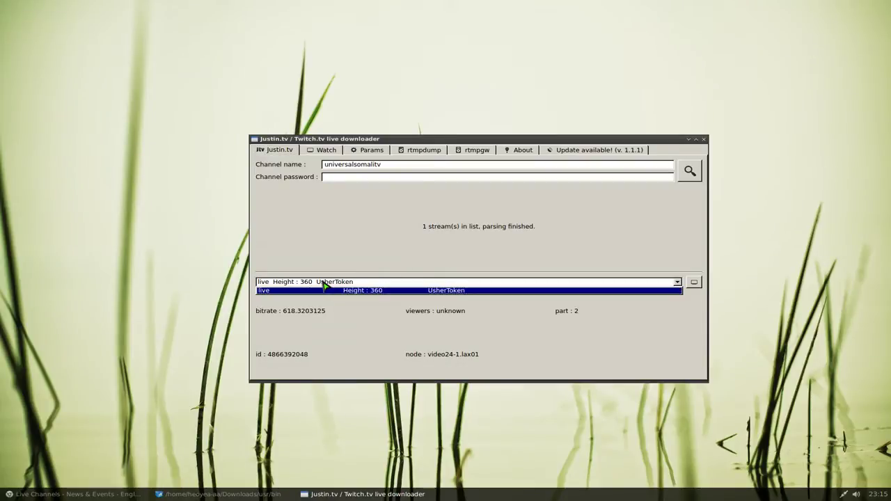
pyautogui.click(288, 307)
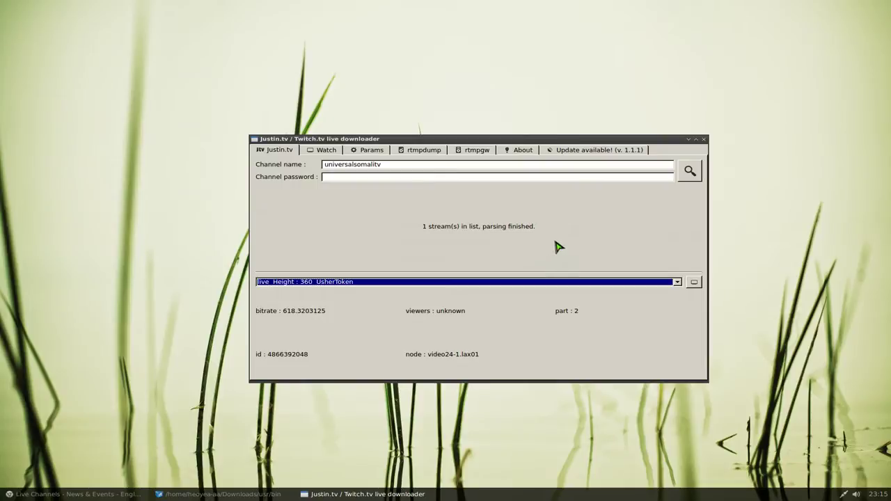
# - Watch the selected stream with mplayer, move the video window aside and close the player
pyautogui.click(694, 284)
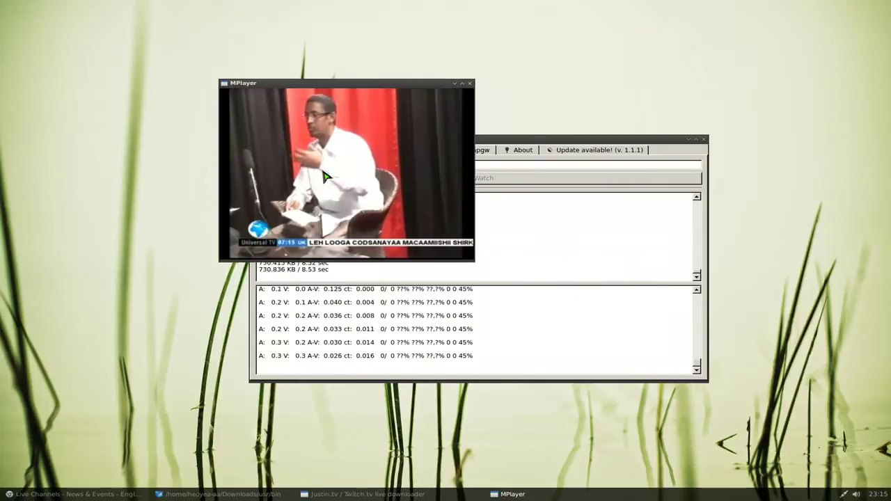
pyautogui.moveTo(374, 84); pyautogui.dragTo(316, 183)
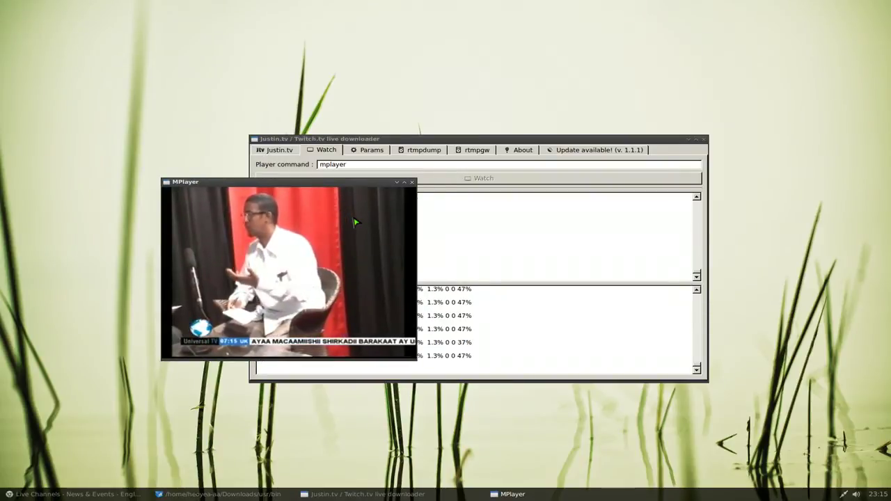
pyautogui.click(411, 183)
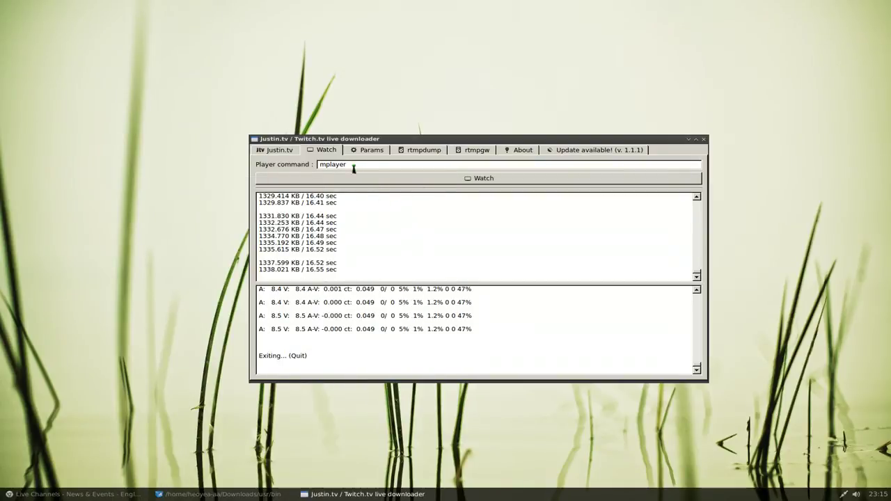
# - Set the player command to vlc, watch the stream in VLC and close the player
pyautogui.moveTo(353, 166); pyautogui.dragTo(218, 165)
pyautogui.write('vlc')
pyautogui.click(375, 180)
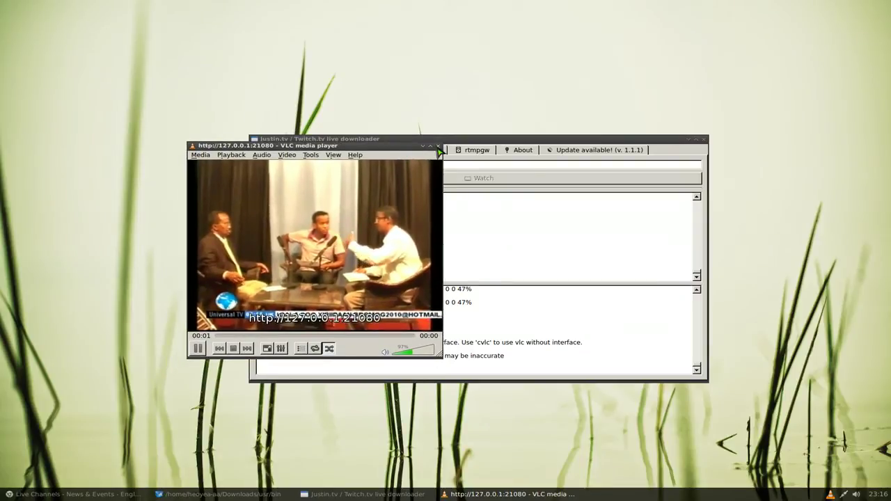
pyautogui.click(438, 145)
# - Look through the downloader's stream parameters, update information, About page and rtmpgw options
pyautogui.click(370, 150)
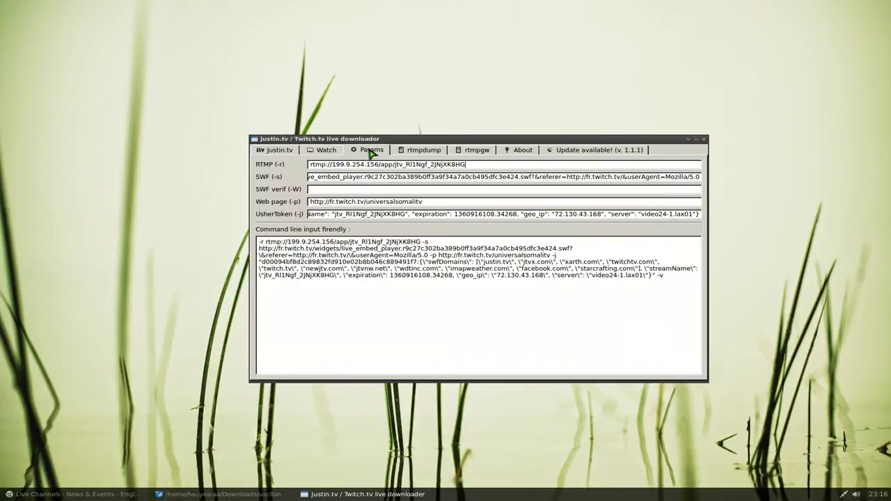
pyautogui.click(614, 150)
pyautogui.click(529, 153)
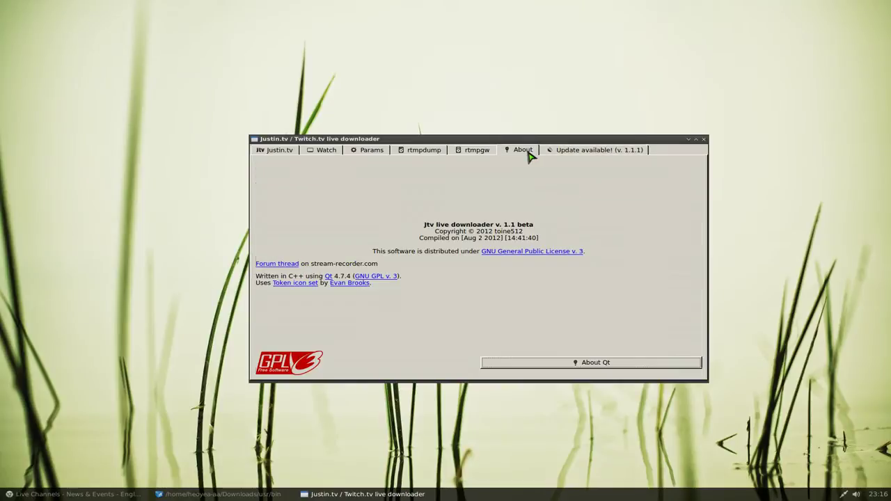
pyautogui.click(480, 152)
# - View the rtmpdump recording options and the file dialog for the Outfile, leaving it without saving
pyautogui.click(432, 153)
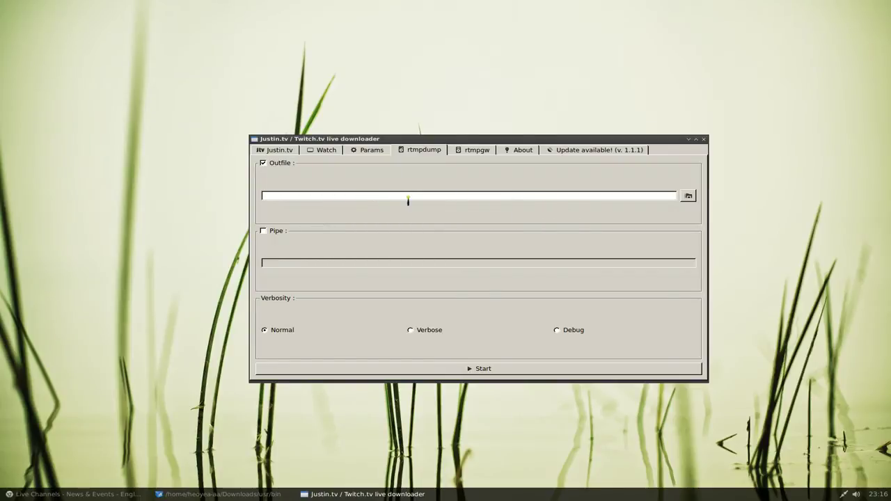
pyautogui.click(688, 197)
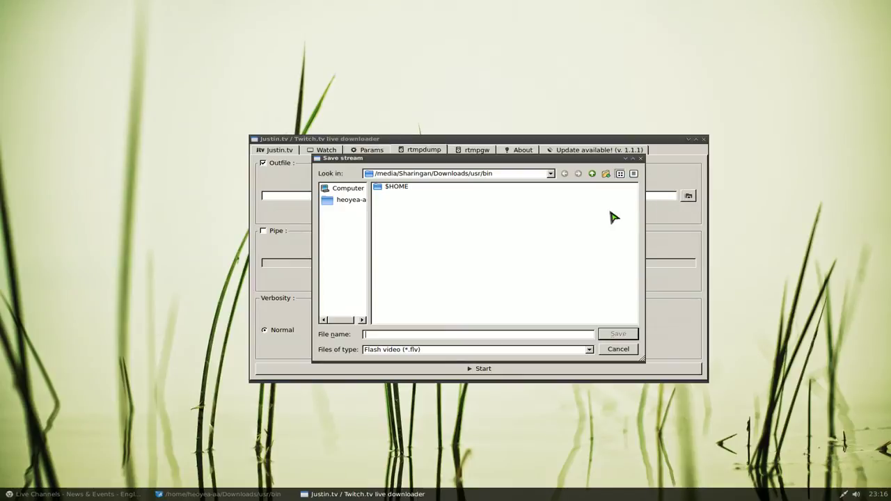
pyautogui.click(617, 350)
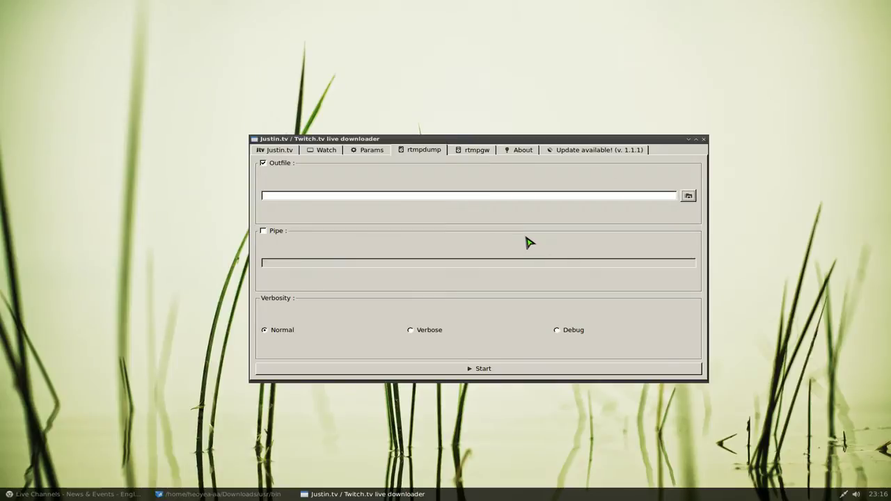
# - Select the entire command-line text in the stream parameters, minimize the downloader and switch to the drop-down terminal
pyautogui.click(362, 153)
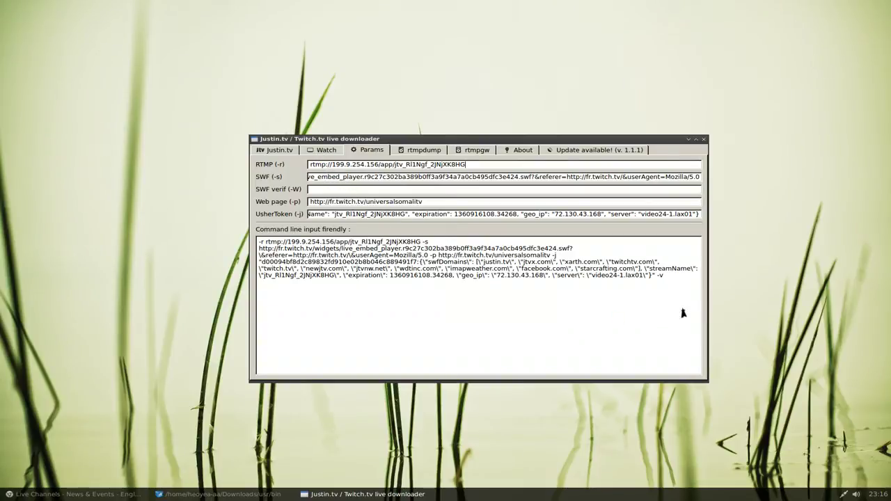
pyautogui.moveTo(677, 279); pyautogui.dragTo(221, 238)
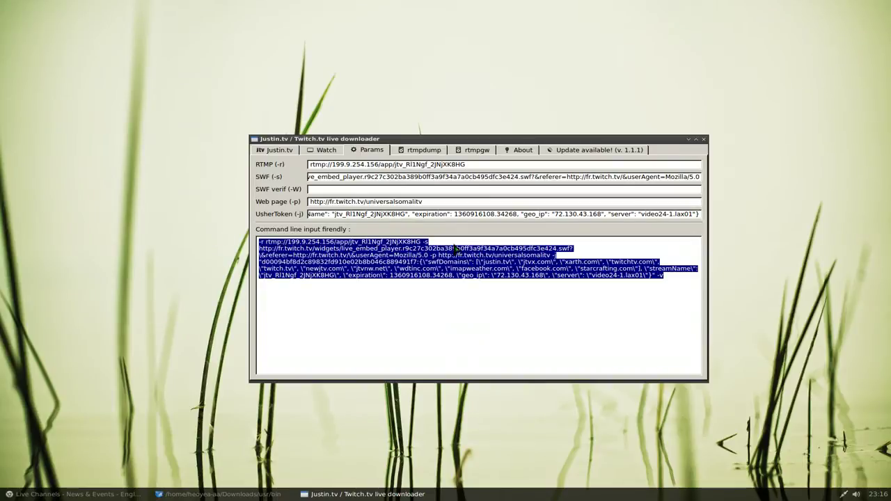
pyautogui.click(694, 140)
pyautogui.press('F12')
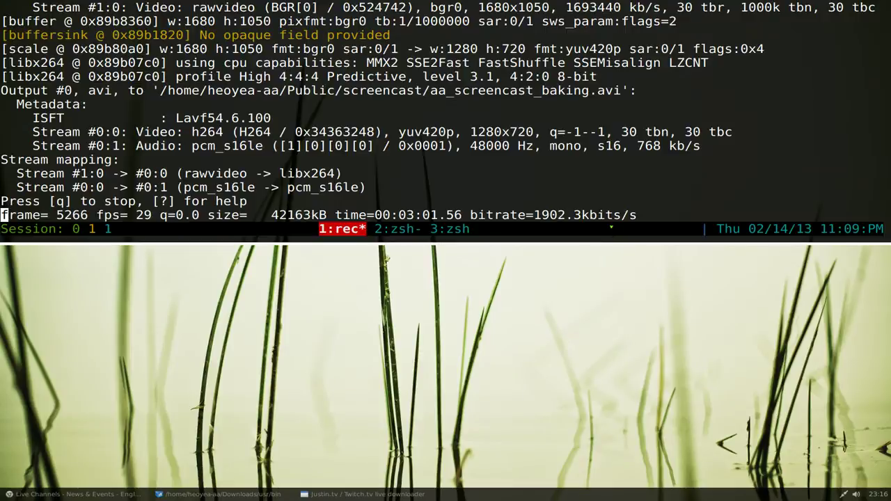
# - In the third terminal window, clear the screen and enter rtmpdump followed by the copied stream parameters, including the UsherToken
pyautogui.hotkey('ctrl', 'b')
pyautogui.press('3')
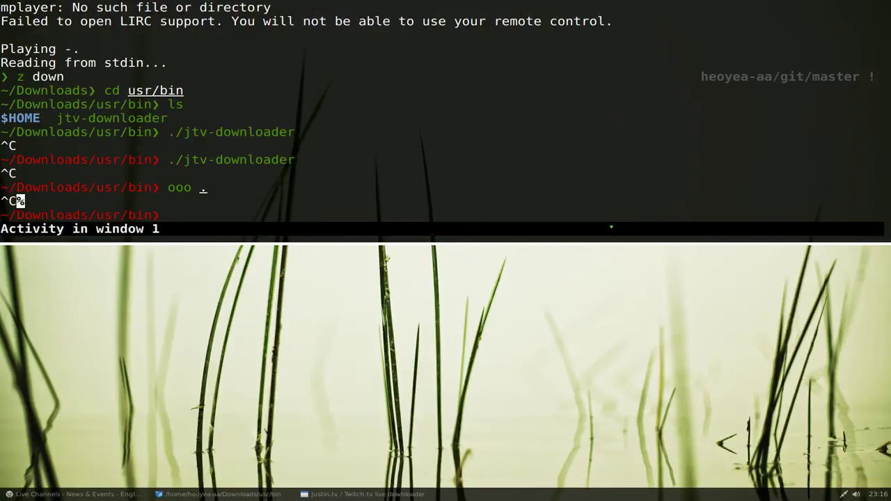
pyautogui.hotkey('ctrl', 'l')
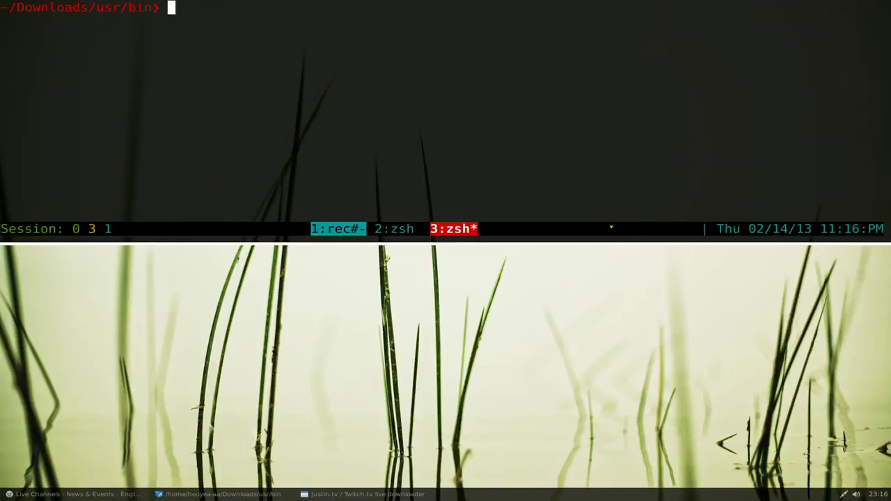
pyautogui.write('rtmp')
pyautogui.press('Tab')
pyautogui.write('d')
pyautogui.press('Tab')
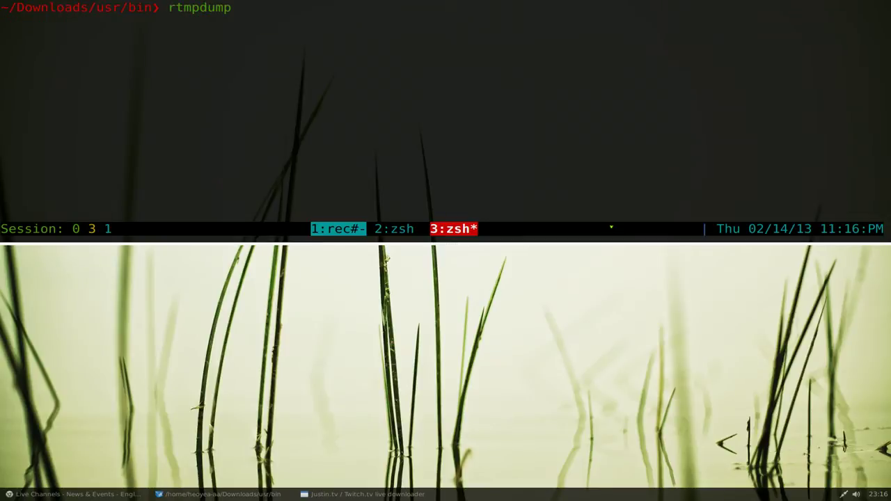
pyautogui.press('shift+Insert')
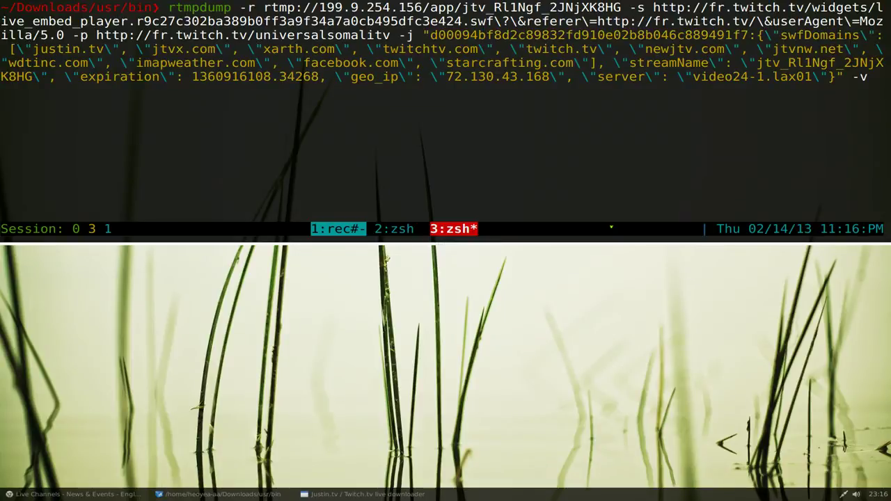
# - Pipe the rtmpdump output into "mplayer -", run the command to watch the stream and close the player window
pyautogui.write('|')
pyautogui.write('mplayer ')
pyautogui.write('-')
pyautogui.press('Return')
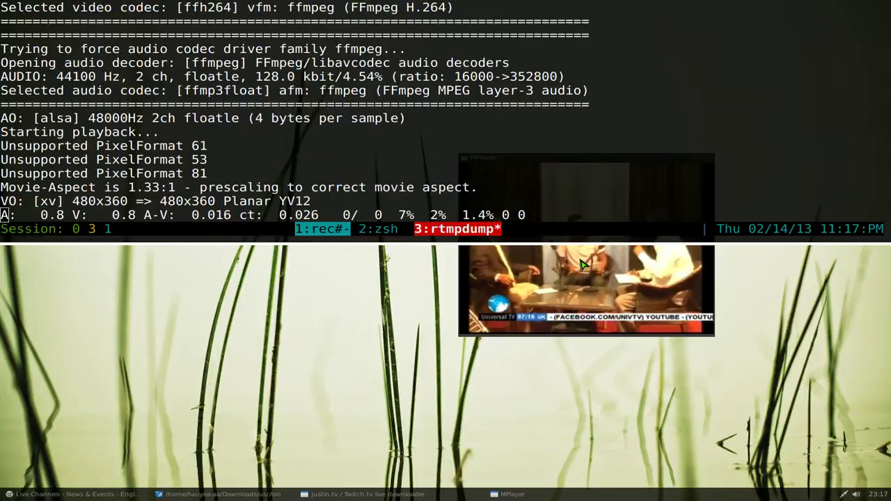
pyautogui.click(604, 164)
pyautogui.moveTo(604, 164); pyautogui.dragTo(524, 173)
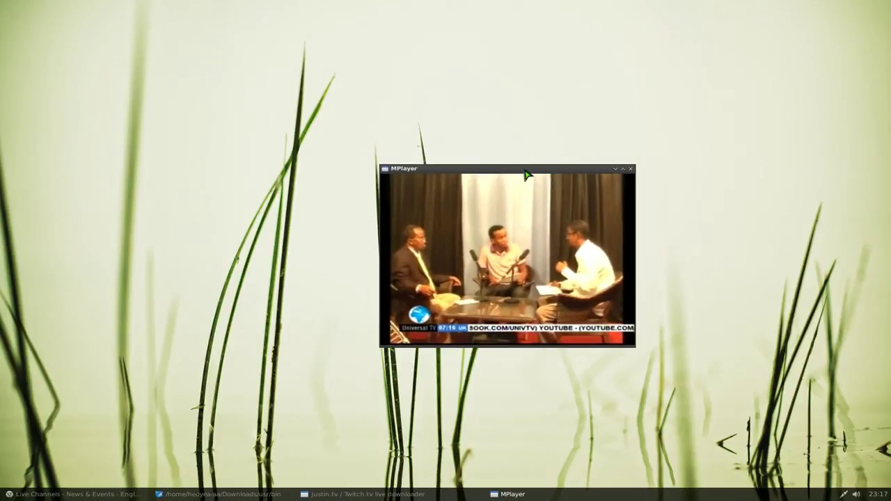
pyautogui.click(631, 169)
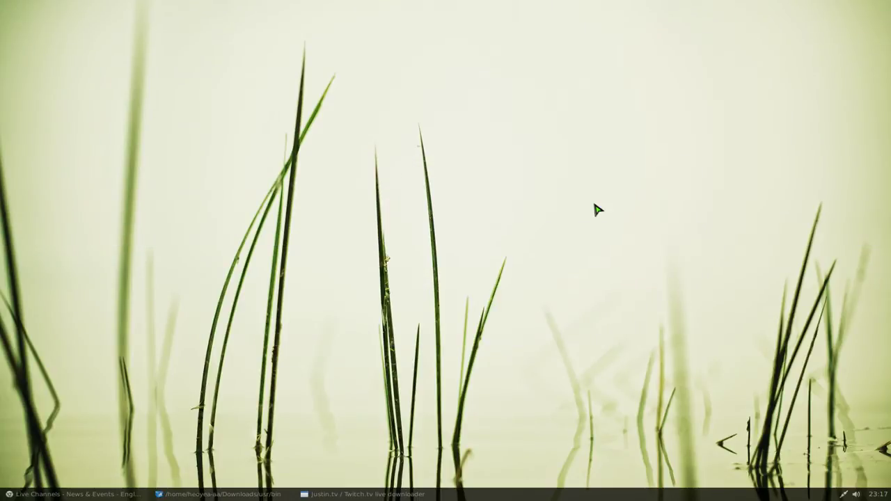
# - Switch back to the Jtv live downloader and review its player output, stream parameters and channel search page
pyautogui.click(344, 495)
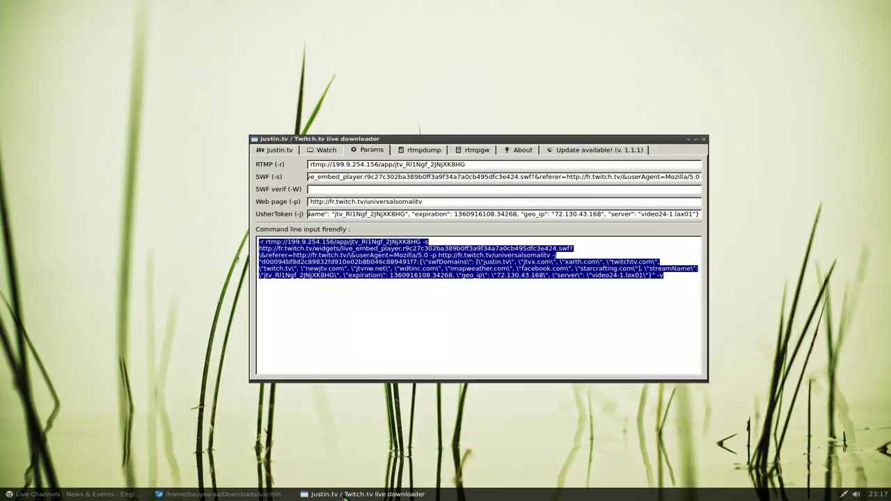
pyautogui.click(413, 343)
pyautogui.click(332, 151)
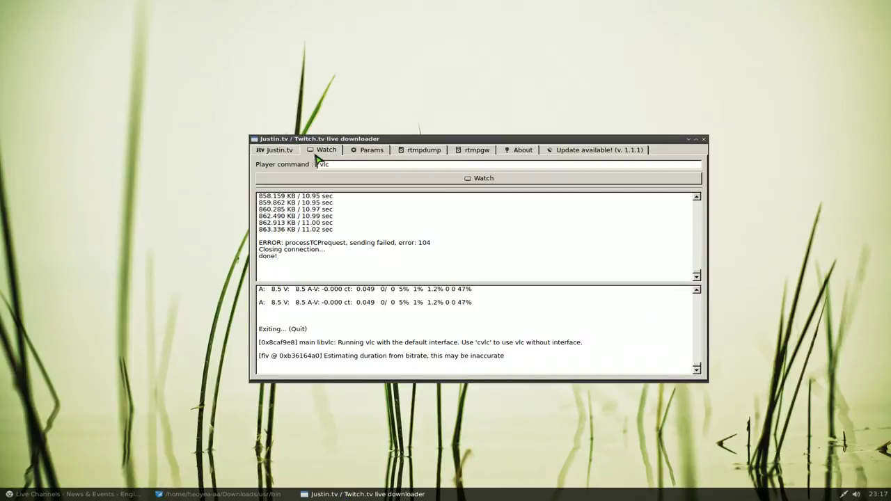
pyautogui.click(367, 152)
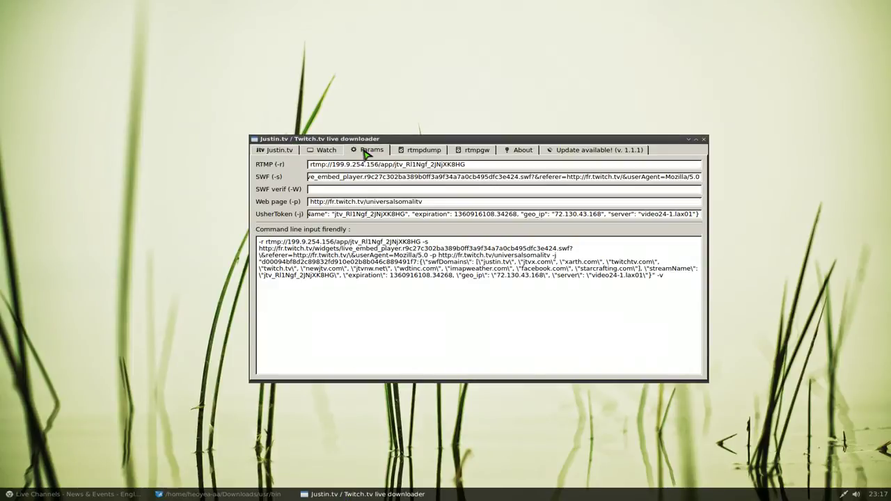
pyautogui.click(322, 155)
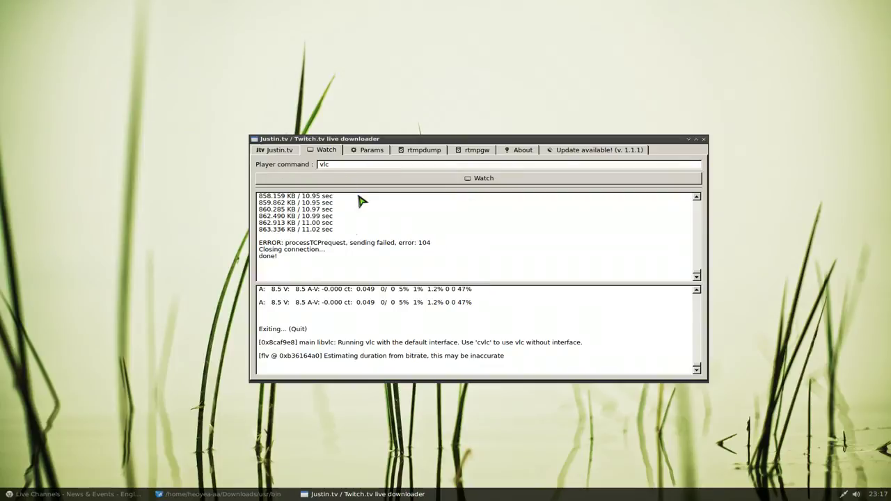
pyautogui.click(289, 149)
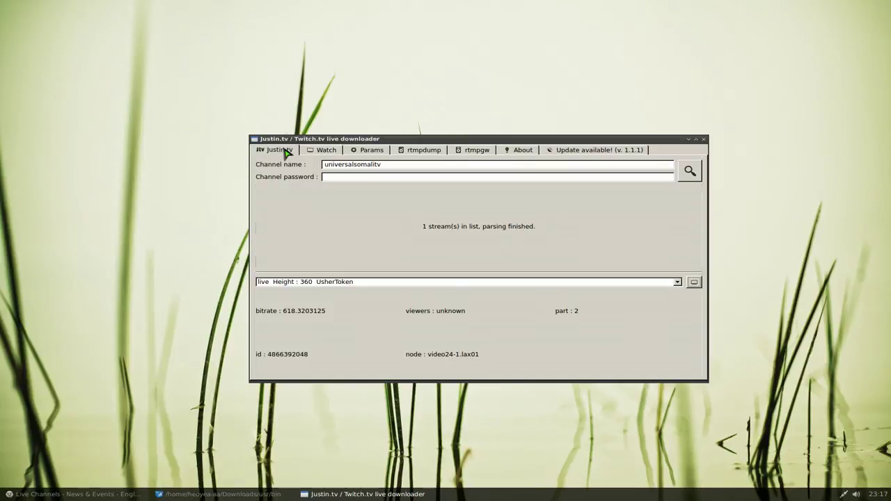
# - Switch to Chromium and open the dignitas.Aui_2000 stream from the Dota 2 listing in Twitch's games directory
pyautogui.click(129, 497)
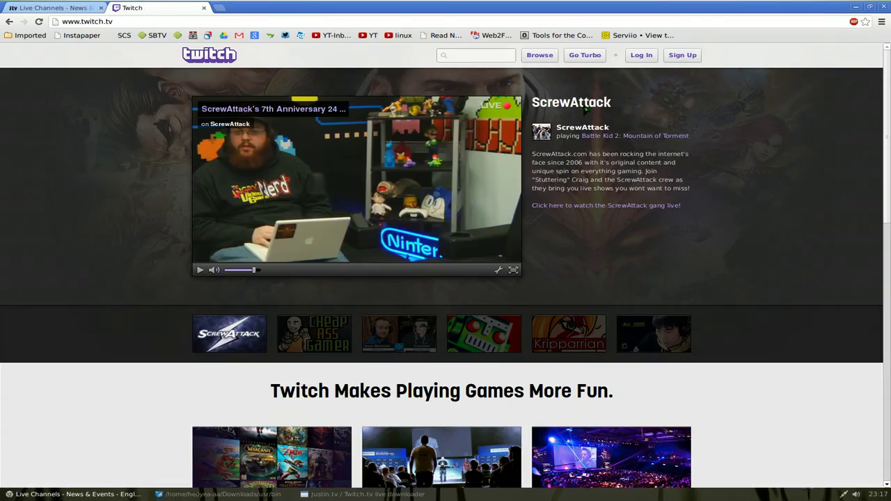
pyautogui.click(545, 61)
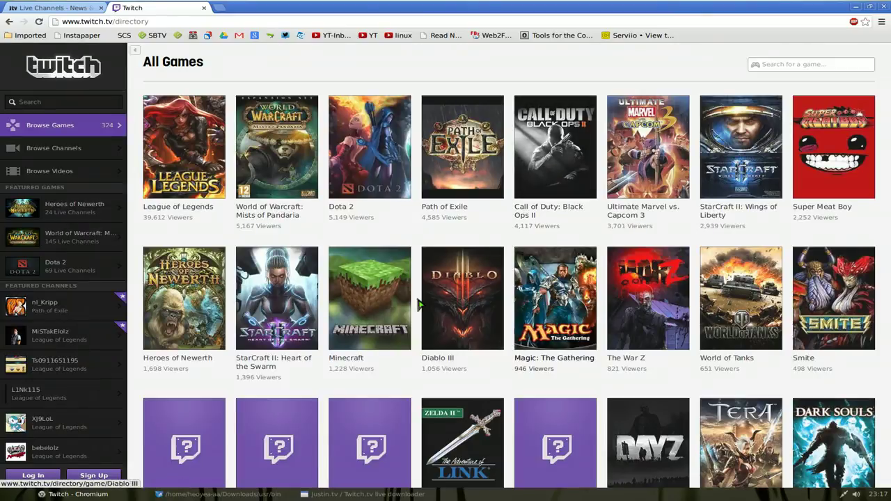
pyautogui.click(381, 169)
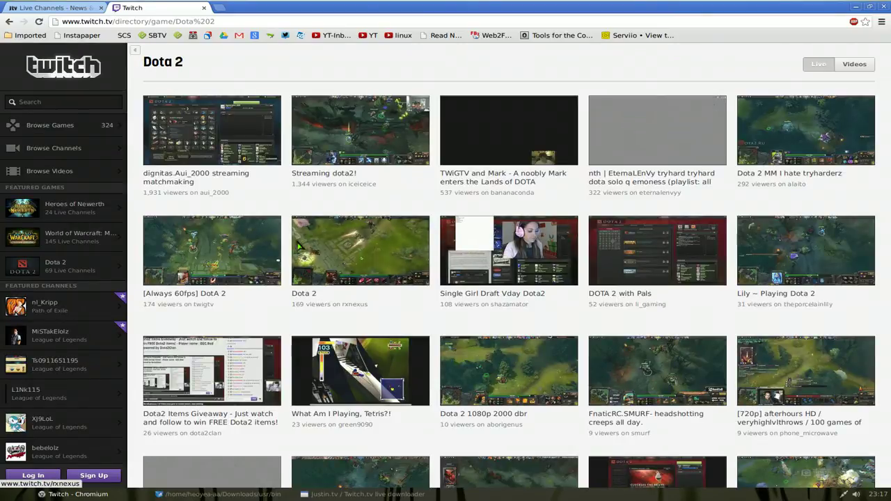
pyautogui.click(215, 178)
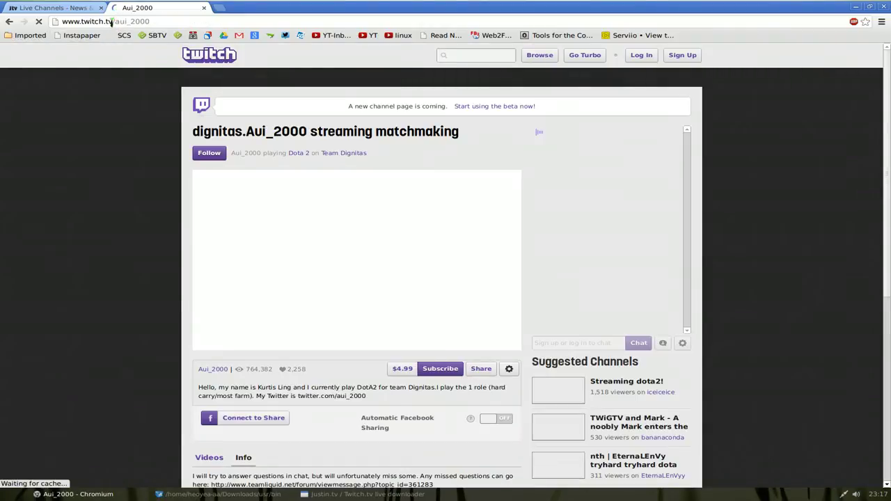
pyautogui.moveTo(114, 21); pyautogui.dragTo(149, 22)
pyautogui.rightClick(148, 26)
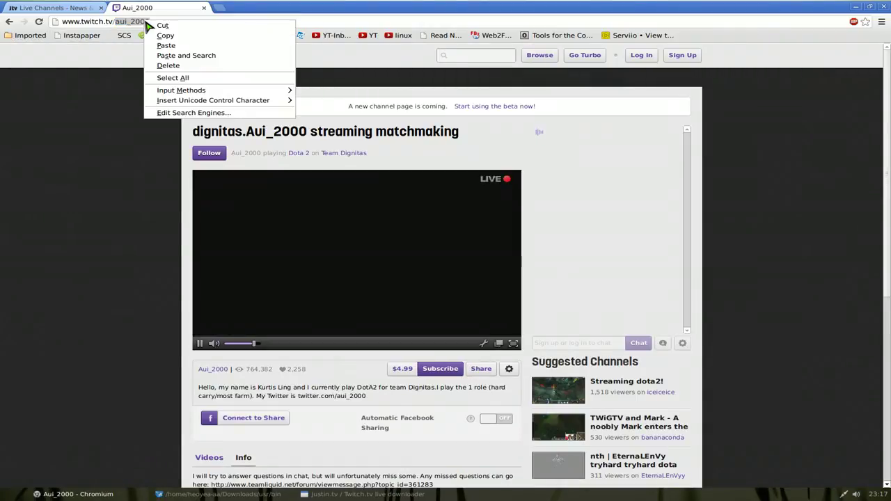
pyautogui.click(165, 34)
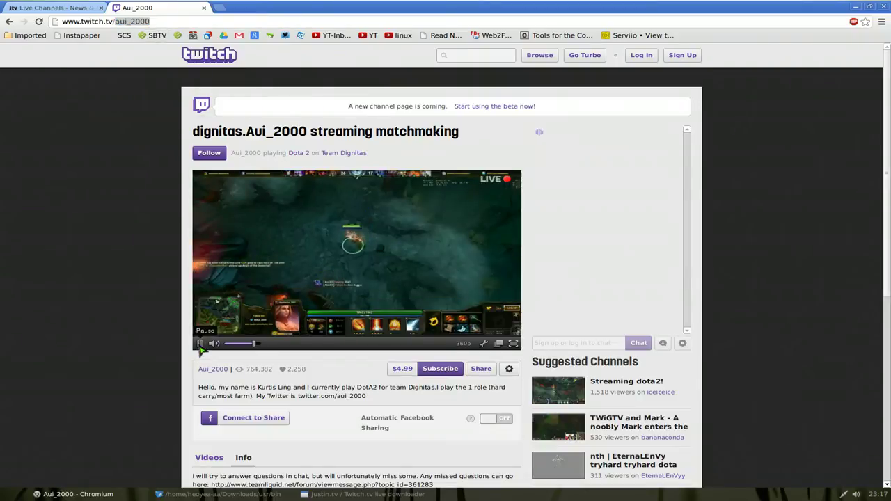
# - Minimize the browser, replace the downloader's channel name with aui_2000 and search for its streams
pyautogui.click(855, 7)
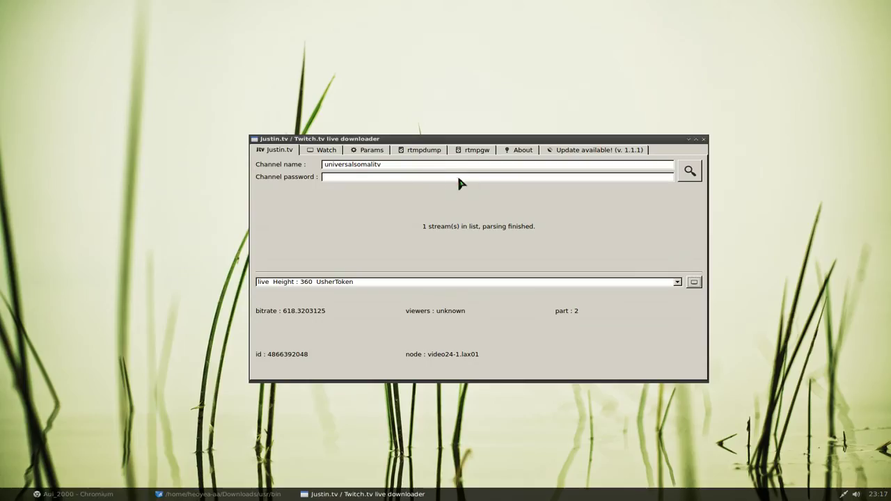
pyautogui.doubleClick(408, 166)
pyautogui.hotkey('ctrl', 'v')
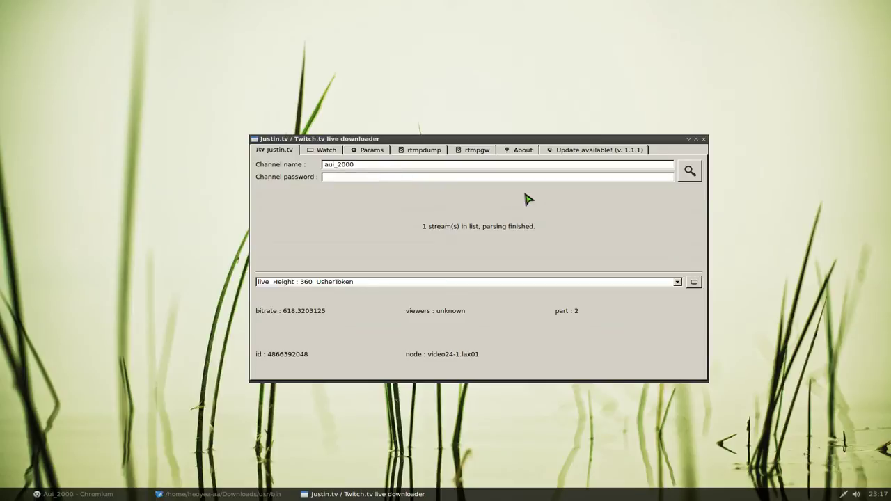
pyautogui.click(685, 175)
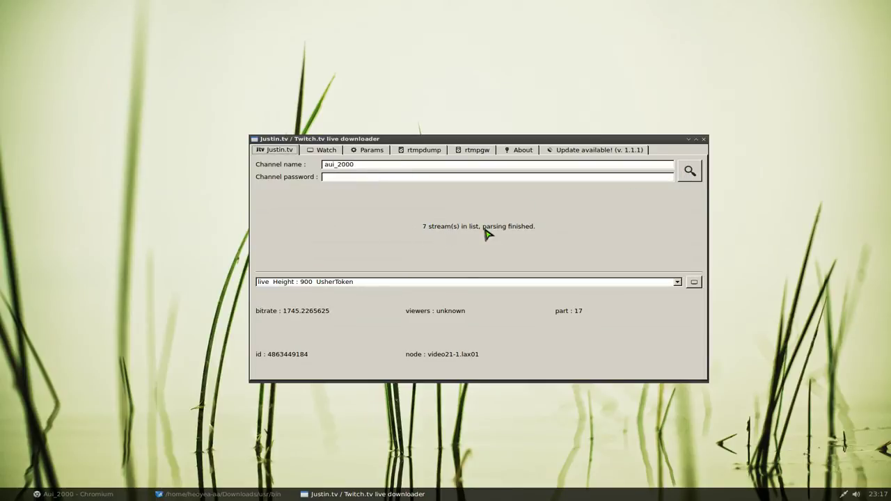
# - Choose the live stream with height 900, watch it in VLC and quit the player
pyautogui.click(401, 284)
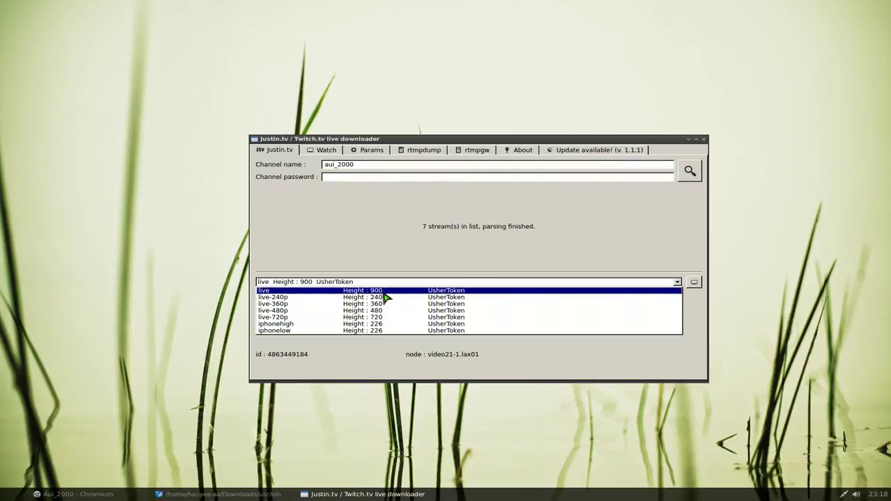
pyautogui.click(382, 292)
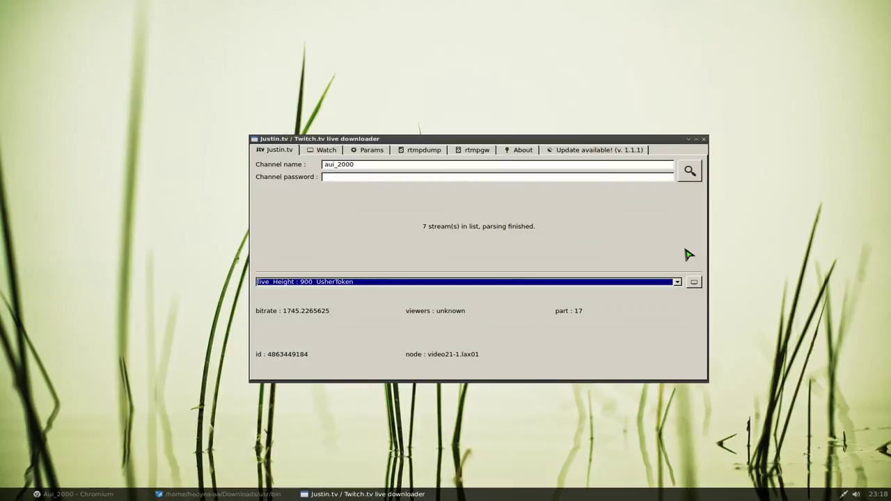
pyautogui.click(695, 284)
pyautogui.moveTo(382, 150); pyautogui.dragTo(277, 144)
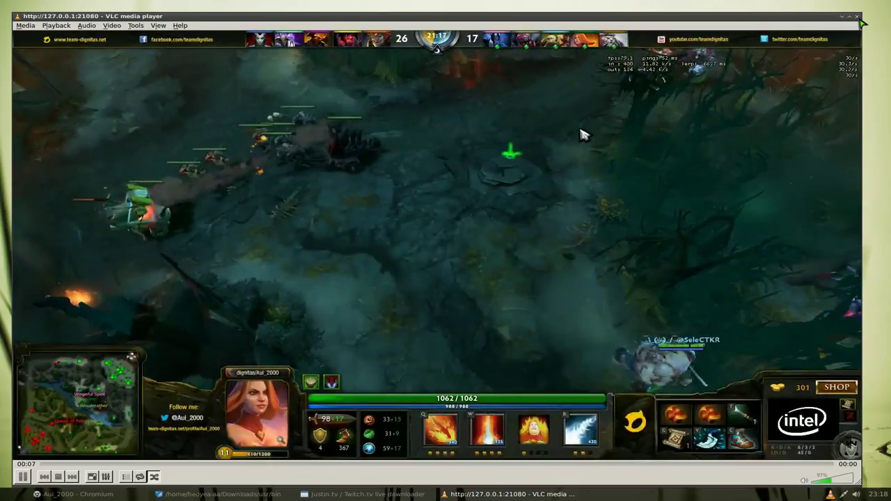
pyautogui.hotkey('ctrl', 'q')
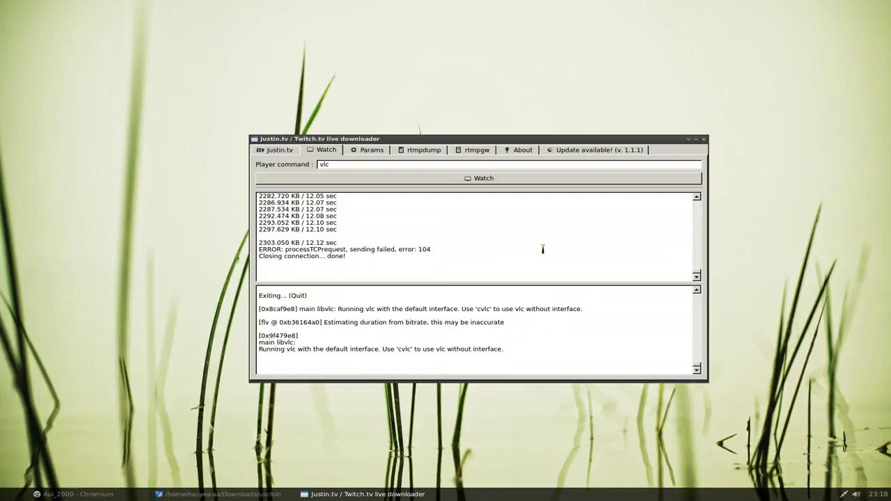
pyautogui.click(279, 150)
pyautogui.click(327, 152)
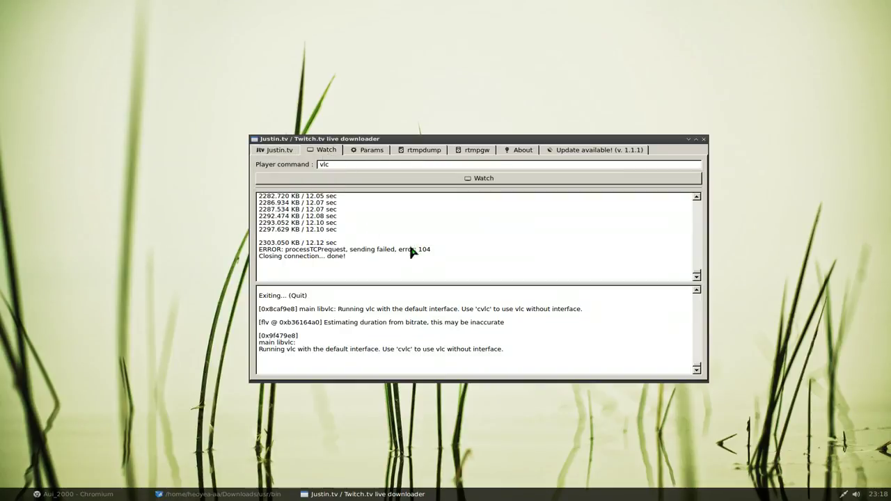